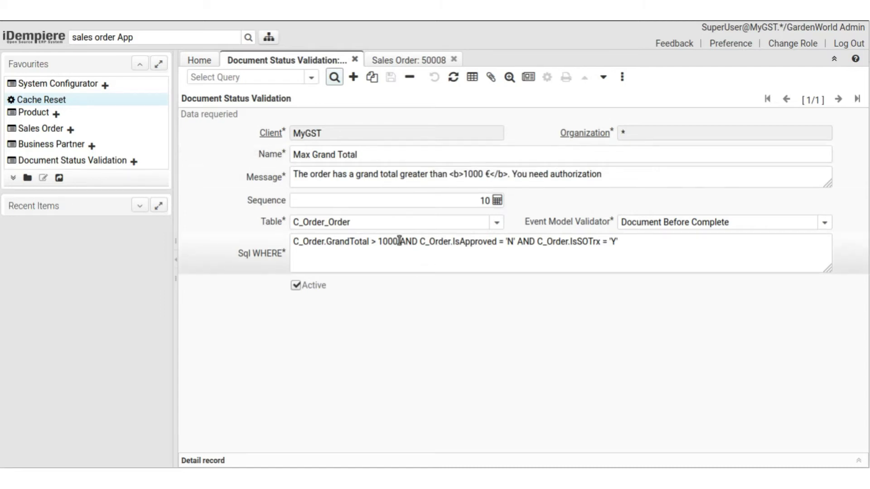
Examine the Max Grand Total rule's SQL conditions, its message with the bold tags, and its event model validator.
left_click_drag(399, 240, 284, 241)
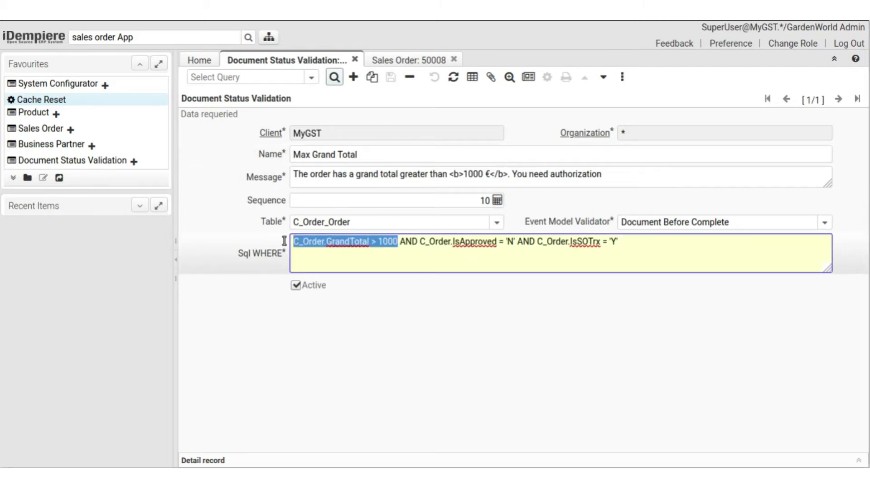
left_click(346, 243)
left_click_drag(400, 240, 284, 240)
left_click(418, 241)
left_click_drag(418, 240, 521, 244)
left_click(618, 181)
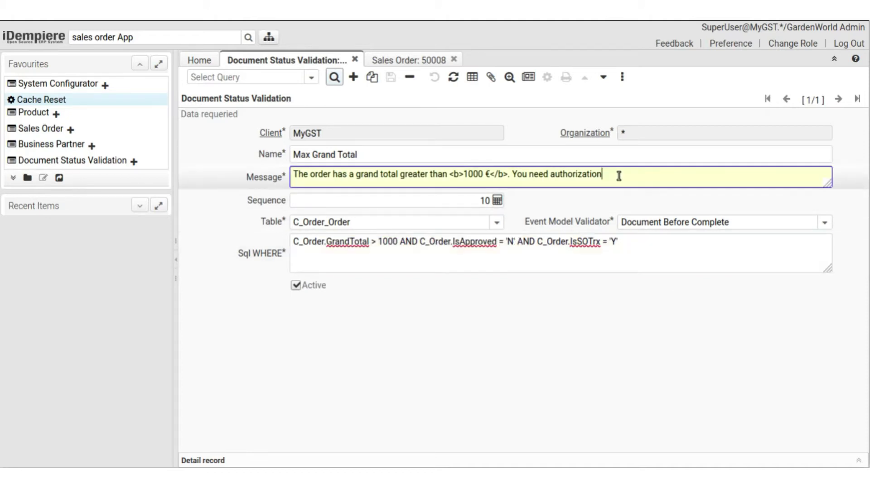
key("ctrl+a")
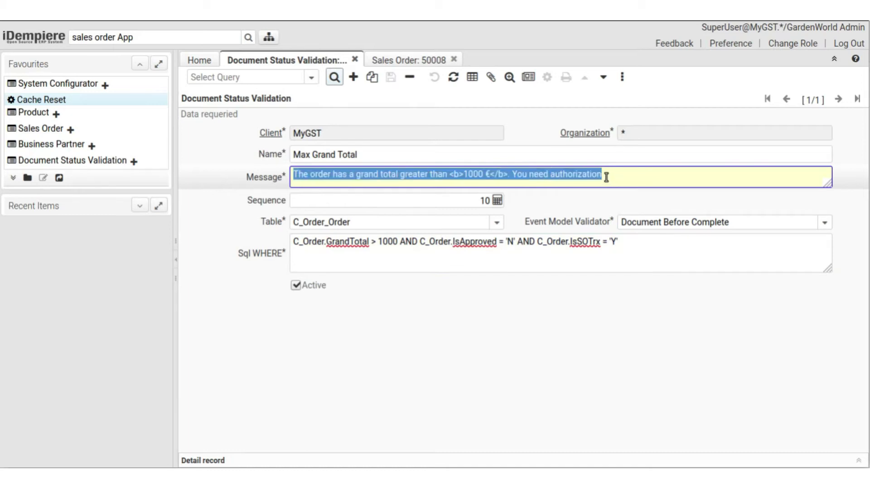
left_click(612, 175)
key("ctrl+a")
triple_click(360, 177)
left_click(498, 172)
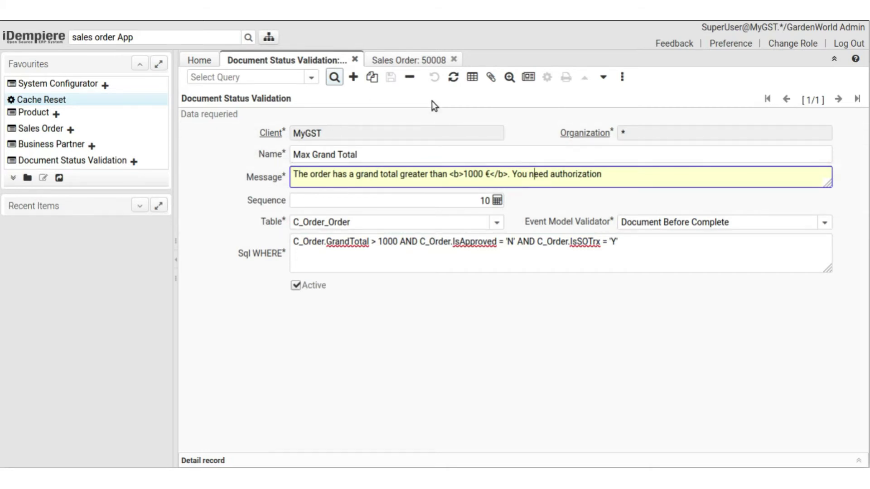
left_click_drag(743, 222, 555, 209)
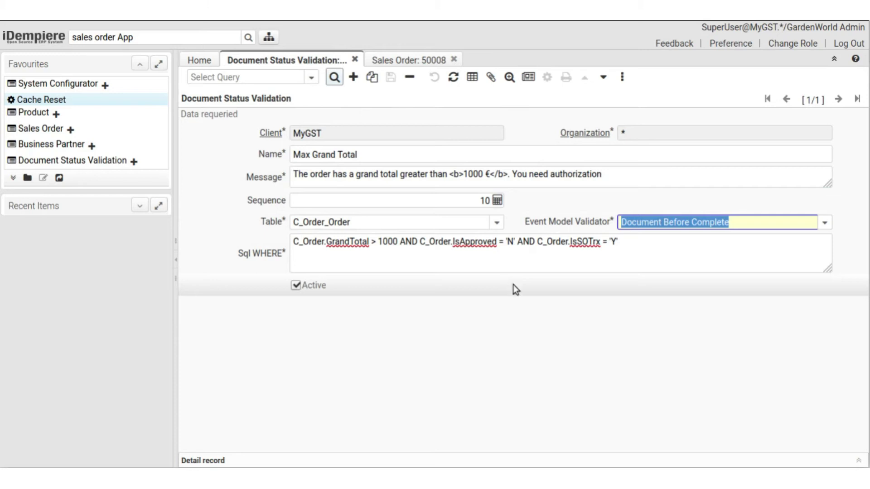
key("Tab")
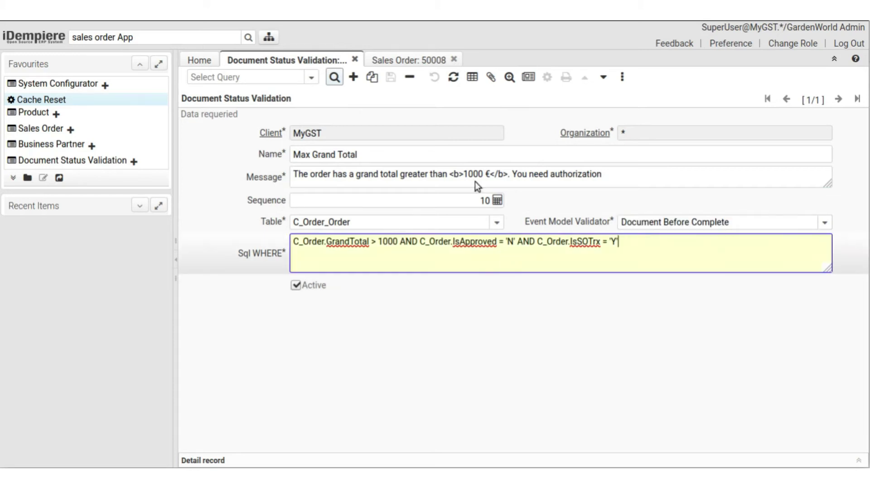
left_click_drag(449, 174, 511, 174)
left_click(509, 175)
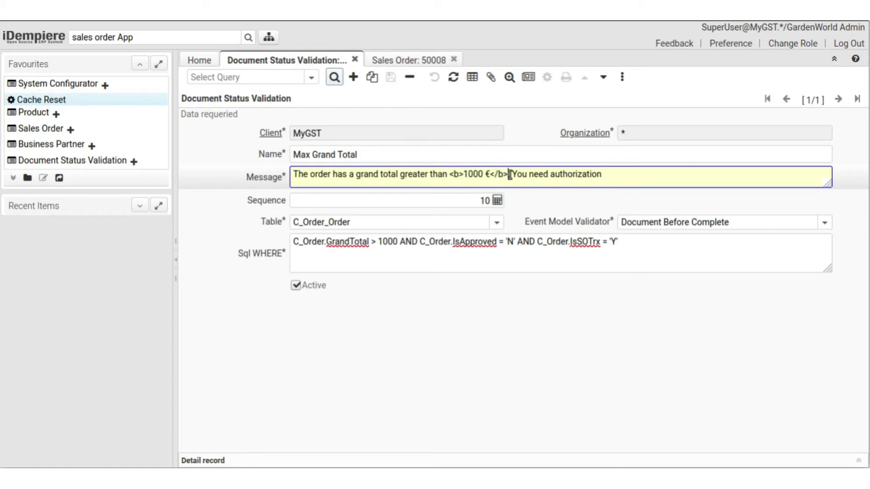
type(".")
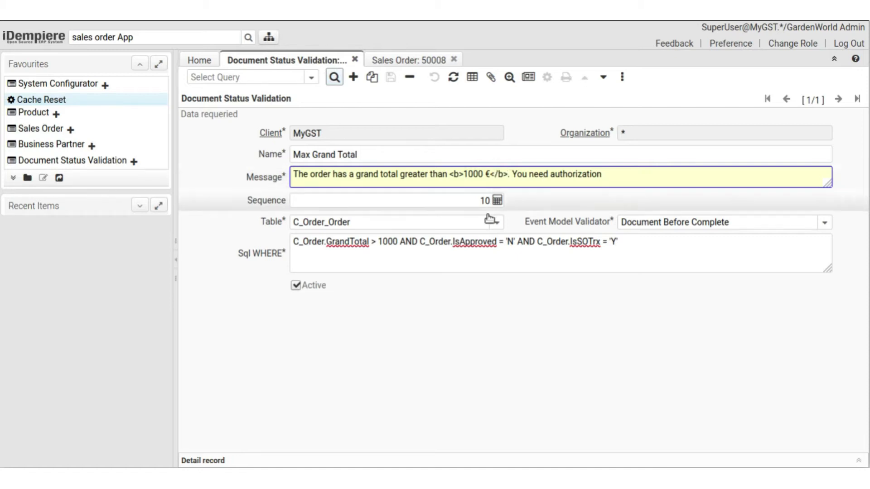
Copy the Max Grand Total rule to a new record, naming it "Date Ordered in the future" with sequence 20.
left_click(372, 78)
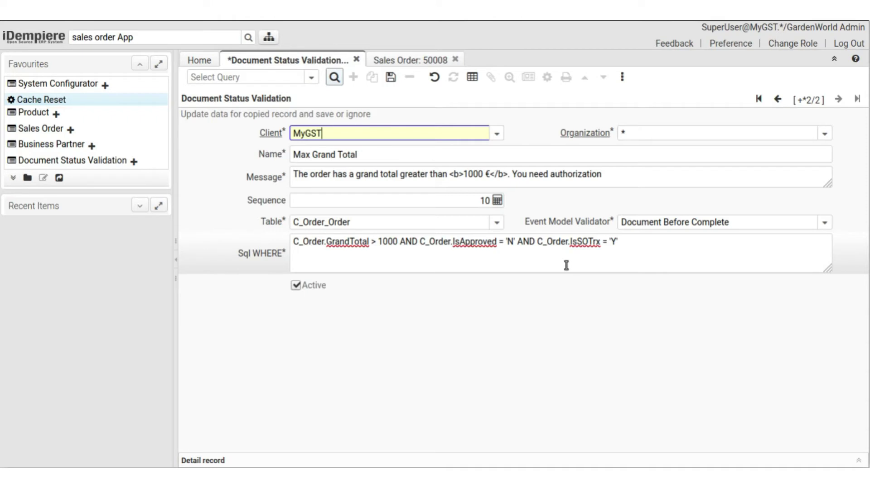
triple_click(412, 153)
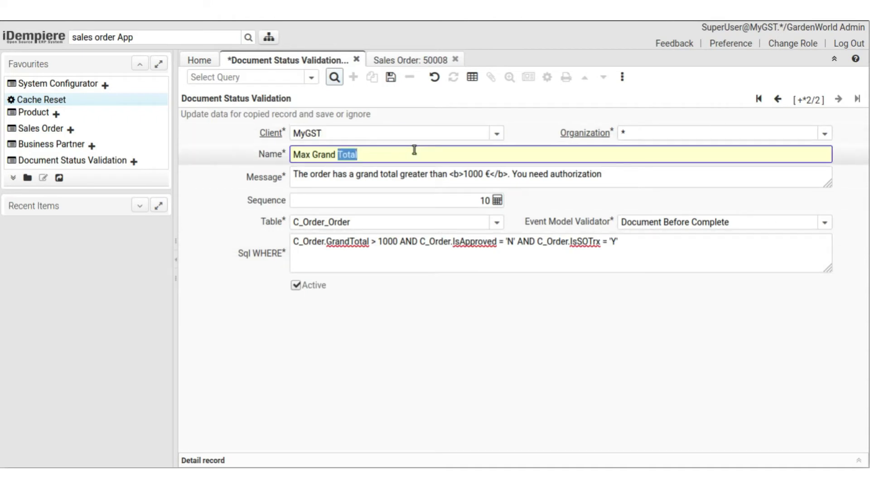
type("Dat")
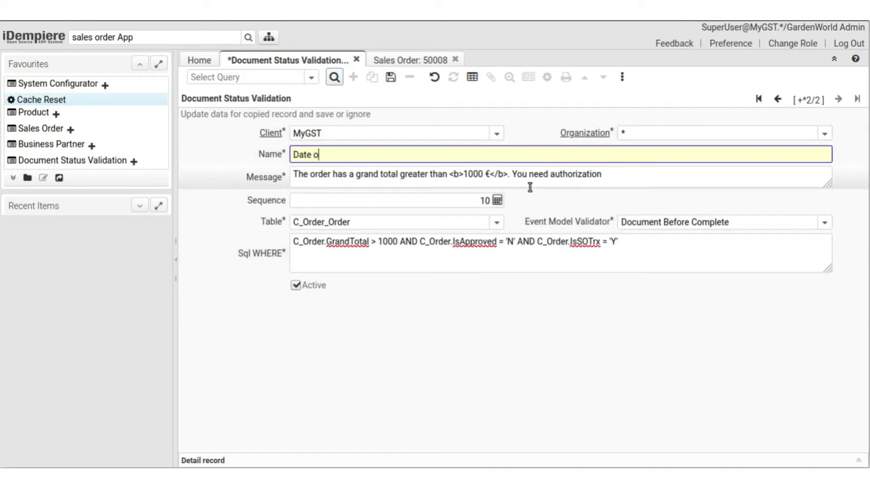
type("e Ordered in the future")
key("Tab")
key("Tab")
type("20")
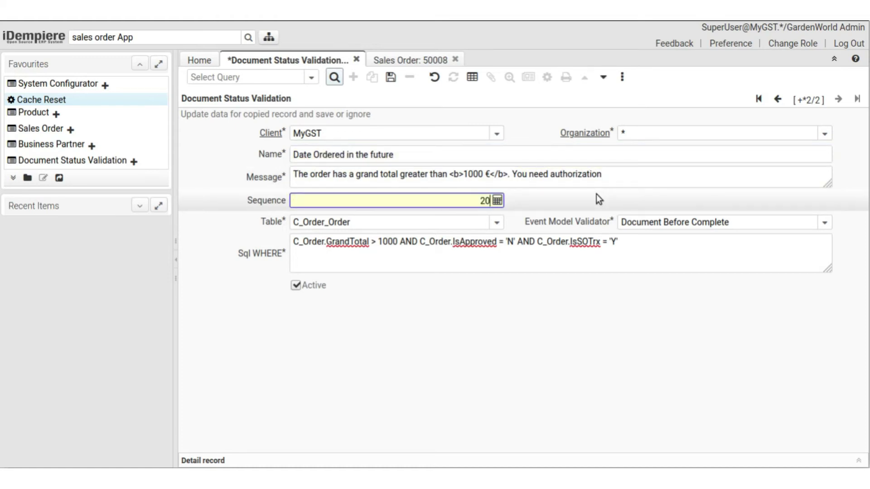
key("Tab")
key("Tab")
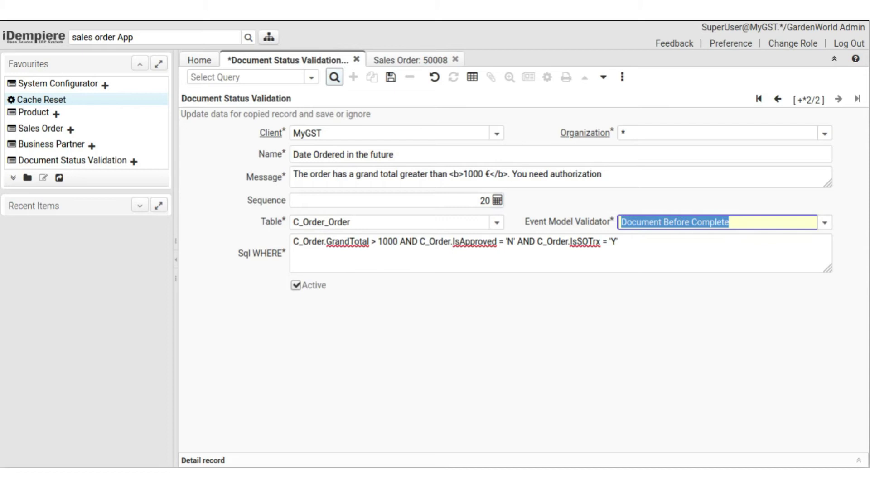
key("Tab")
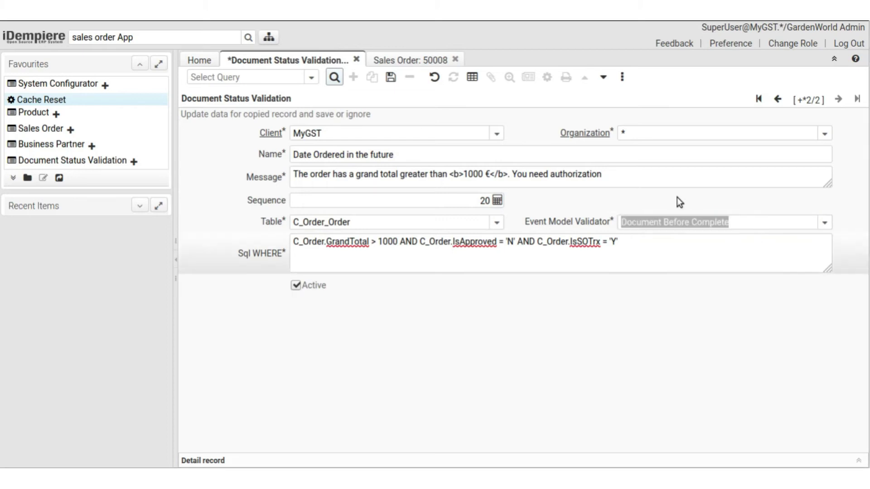
Set the message to "The date ordered cannot be in the future, please double check its value and try again".
left_click(647, 175)
key("ctrl+a")
type("The date ordered cannot be in the future, please double check its value and try again")
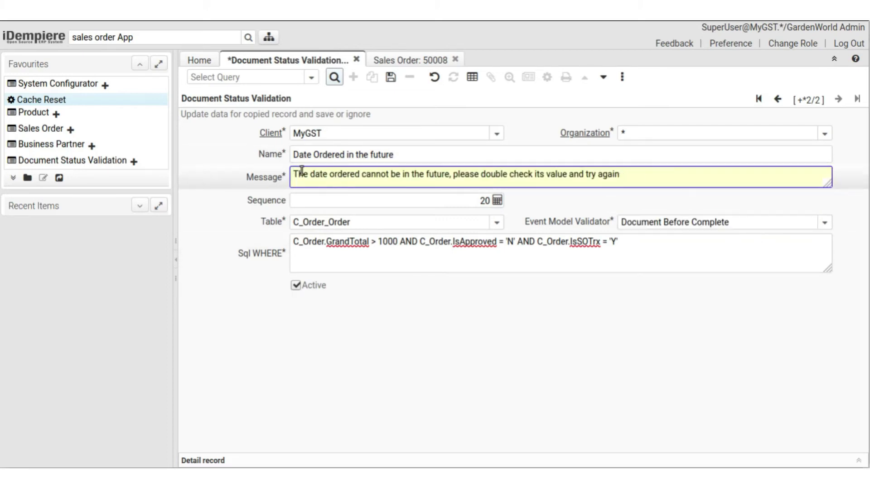
left_click_drag(300, 174, 693, 180)
left_click(693, 179)
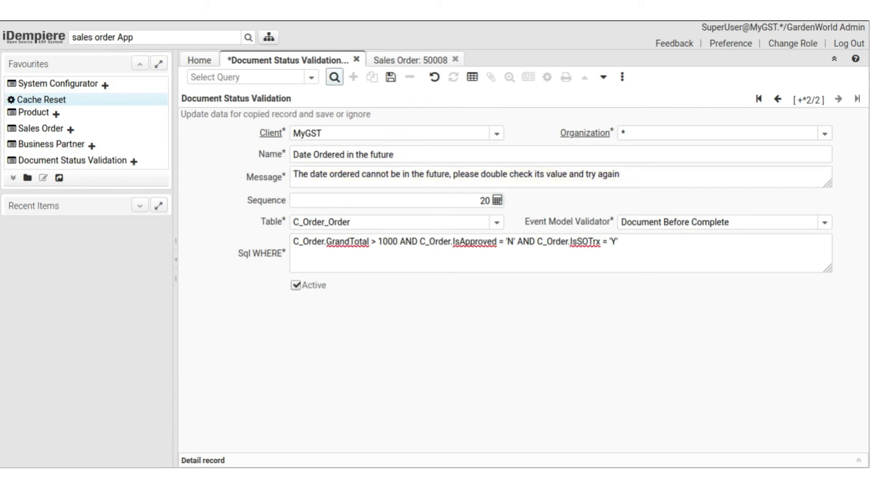
left_click(339, 249)
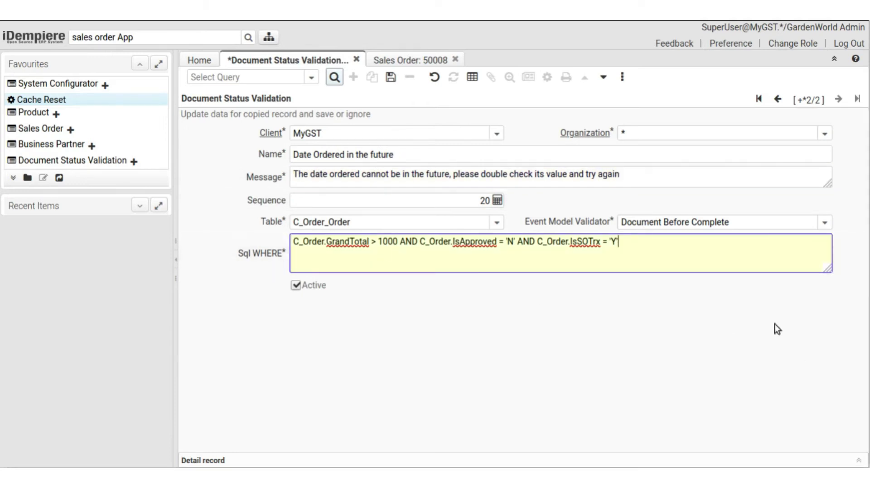
key("ctrl+shift+Right")
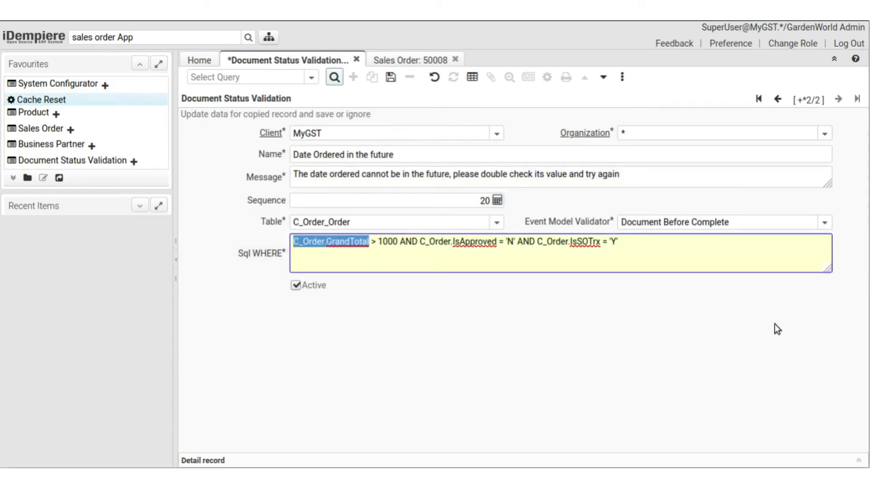
key("ctrl+shift+Right")
key("Left")
key("ctrl+a")
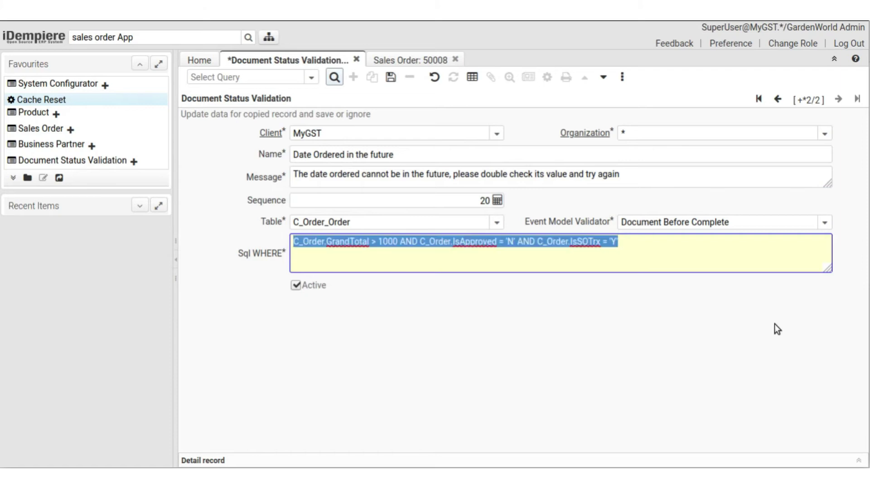
key("BackSpace")
type("'@DateOrdered@' > '@#Date@'")
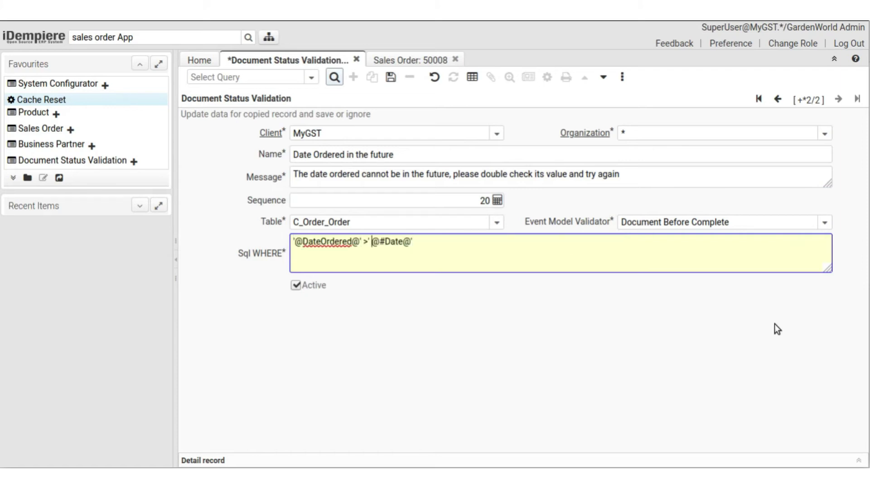
key("BackSpace")
key("Right")
type("'")
key("Tab")
Check the condition and message of the date rule and save the record.
key("shift+Tab")
key("ctrl+shift+Right")
key("Right")
key("Right")
key("Right")
key("Right")
triple_click(631, 177)
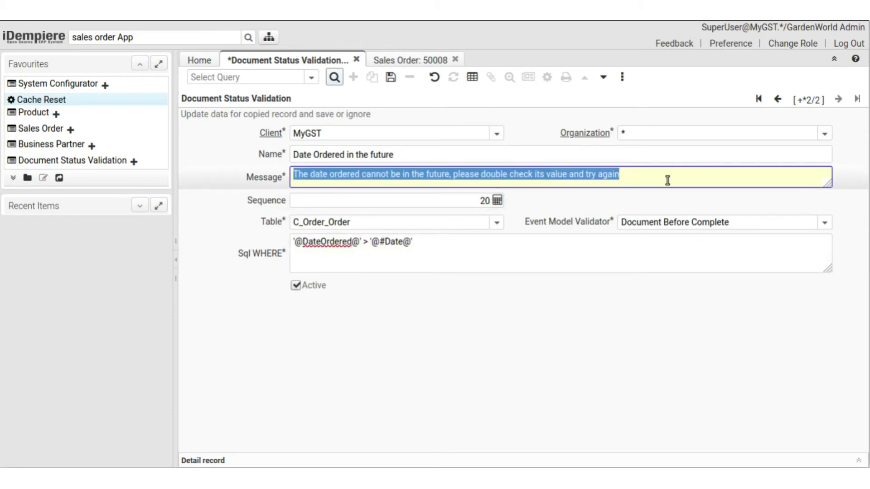
left_click(390, 77)
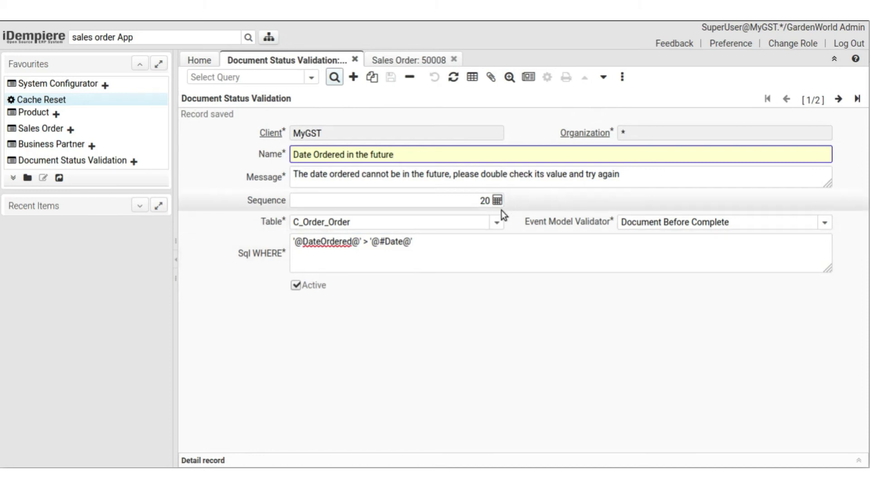
Run the Cache Reset process without running it as a job, and close its window.
left_click(49, 100)
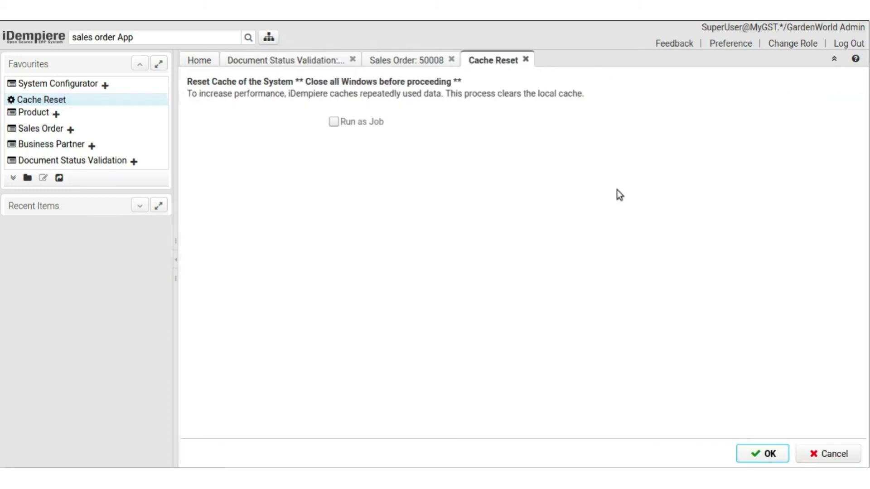
left_click(767, 453)
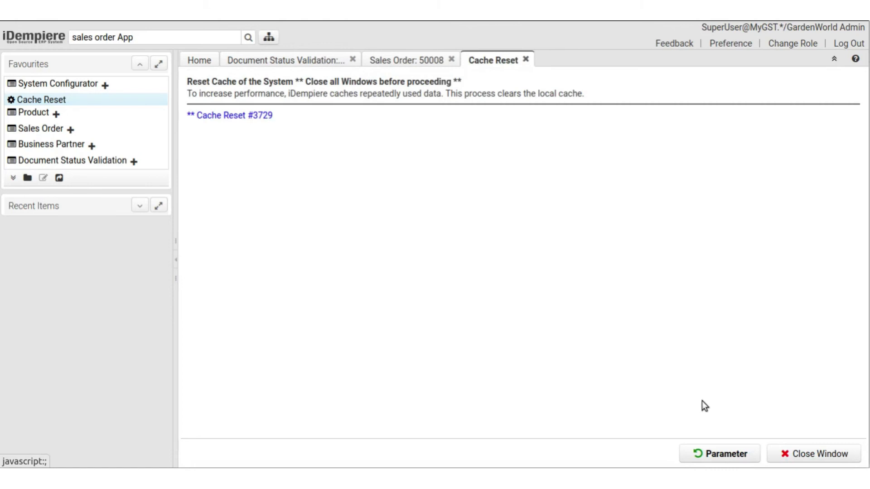
left_click(526, 60)
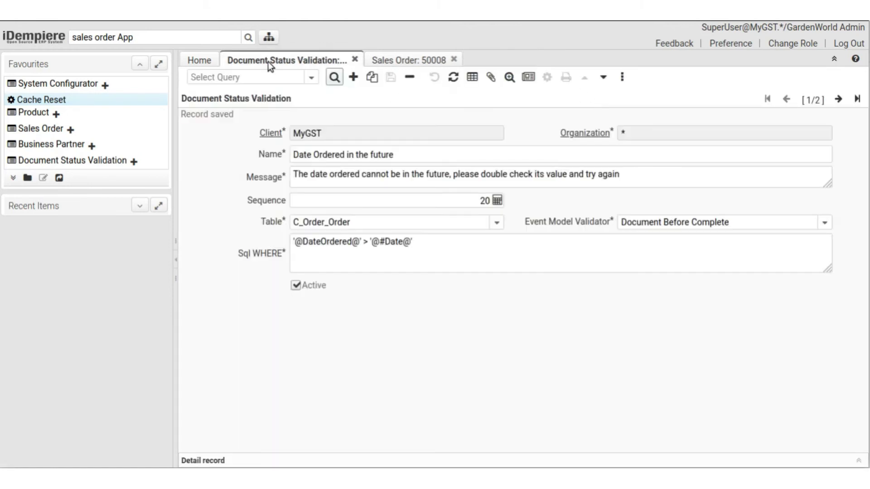
Switch to the open C&W Construction sales order and check its grand total and date ordered.
left_click(408, 60)
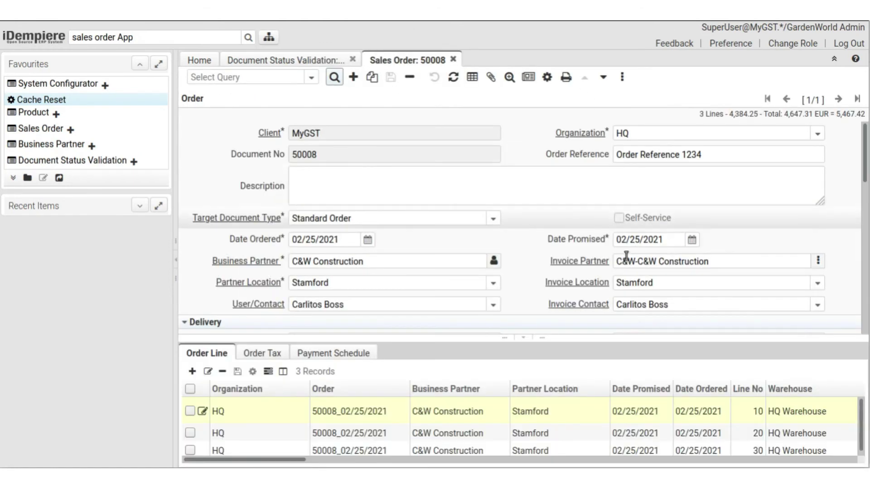
scroll(549, 172, "down", 10)
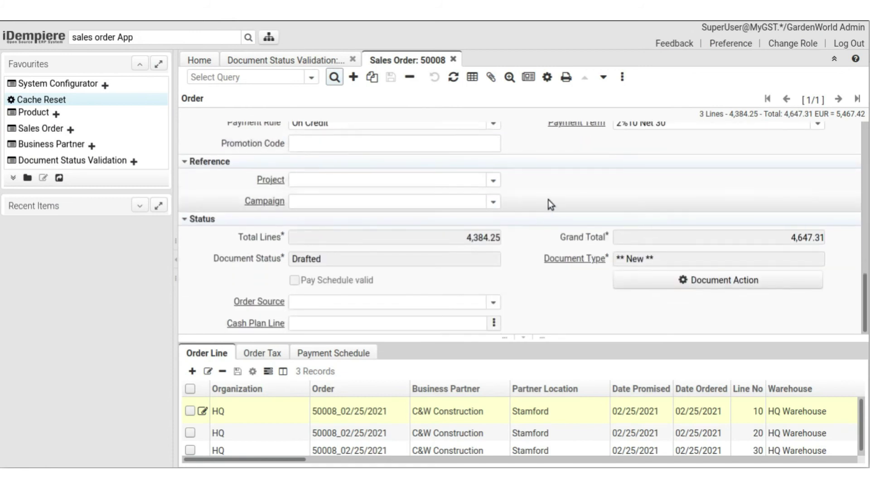
scroll(549, 199, "up", 10)
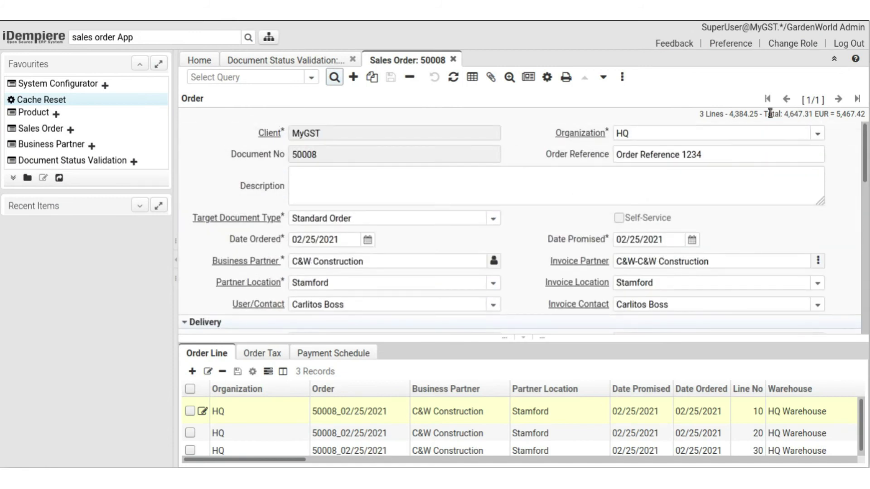
left_click_drag(767, 113, 822, 113)
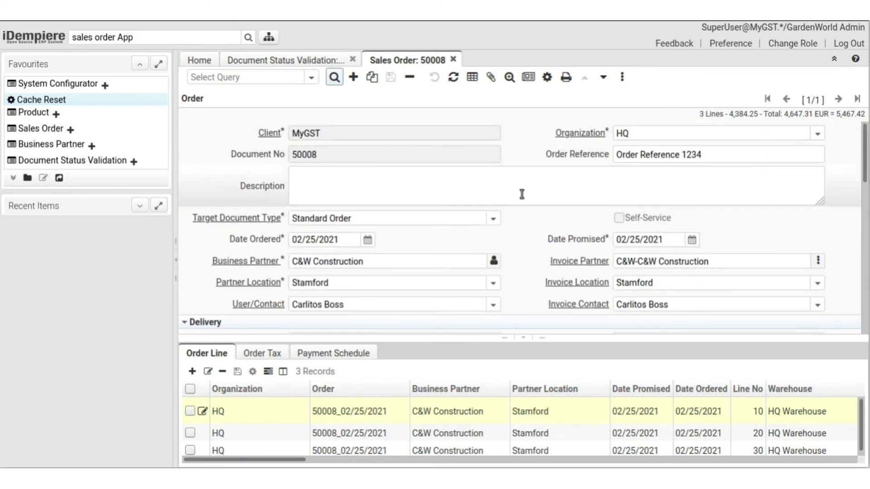
left_click_drag(354, 238, 251, 241)
left_click(458, 187)
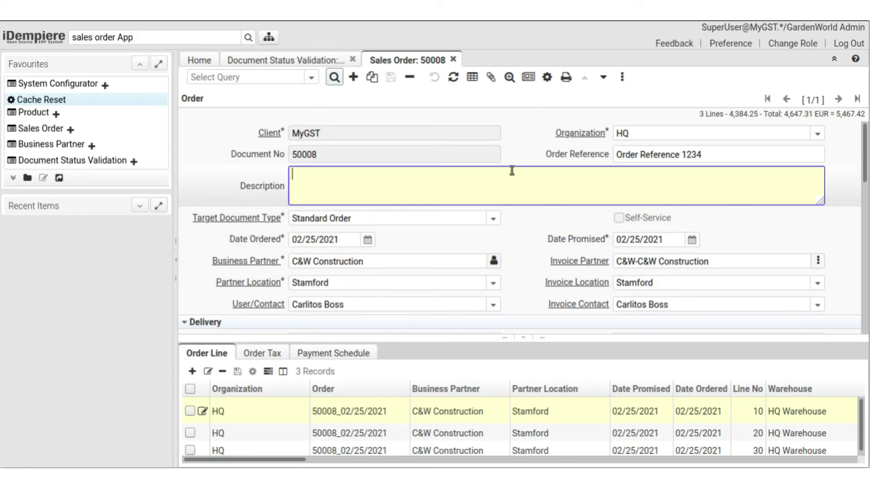
Requery the drafted sales order, try to process it with its document action, and read the validation message.
scroll(621, 226, "down", 5)
scroll(634, 267, "down", 3)
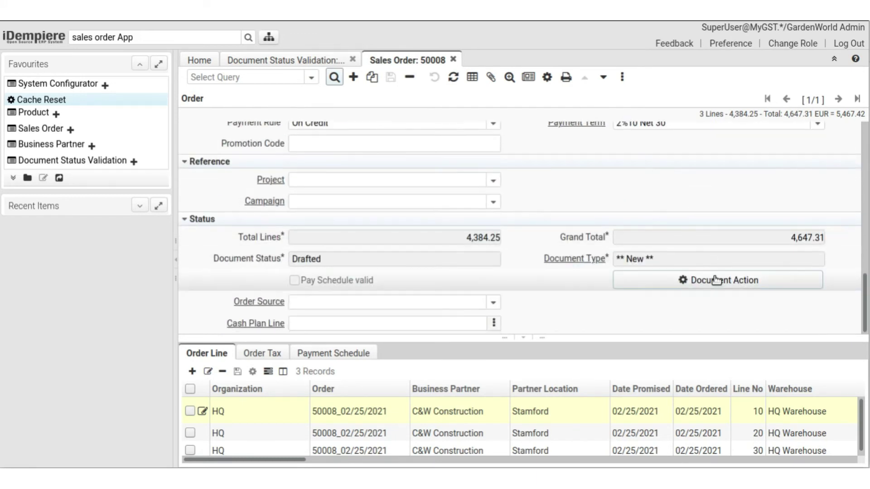
left_click(664, 279)
left_click(565, 279)
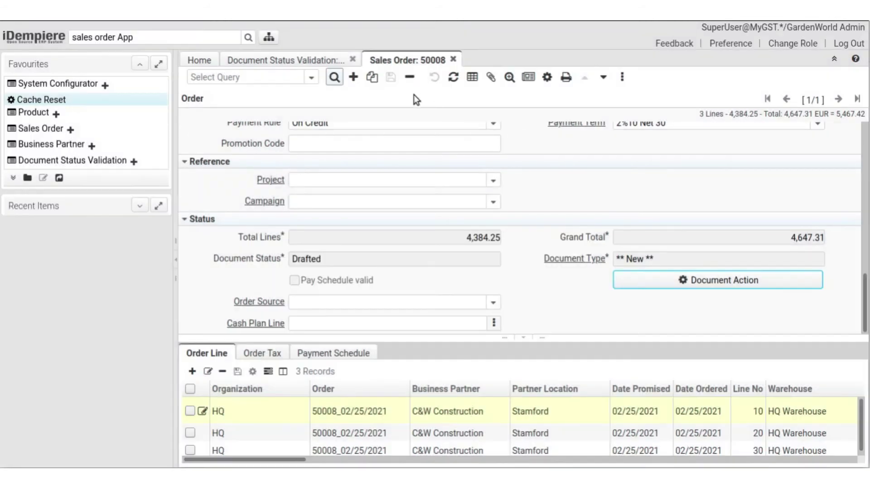
left_click(453, 77)
left_click(657, 281)
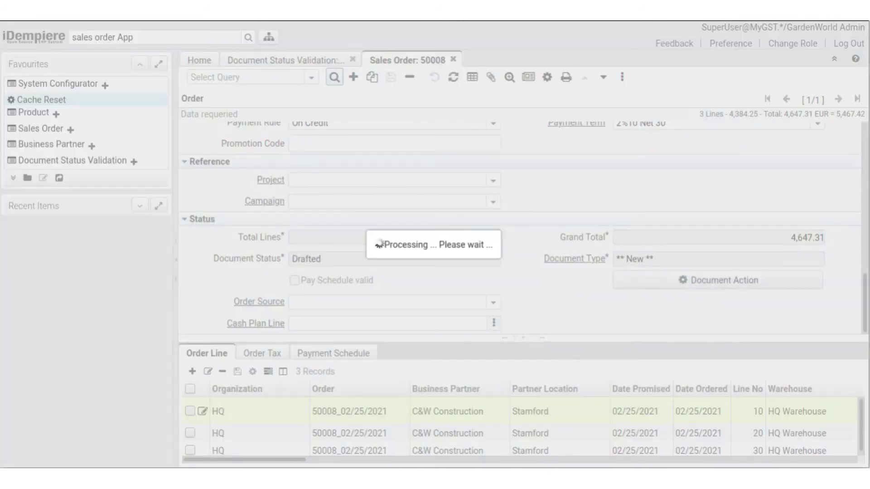
left_click(651, 321)
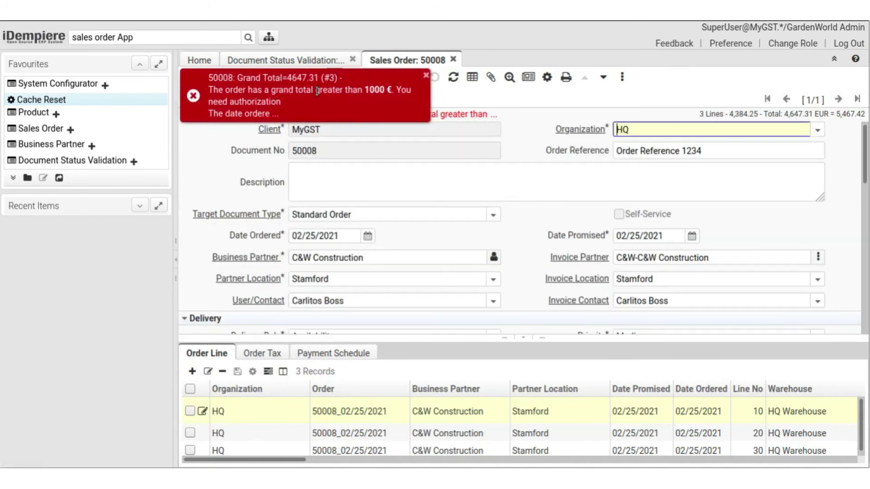
left_click_drag(247, 90, 369, 100)
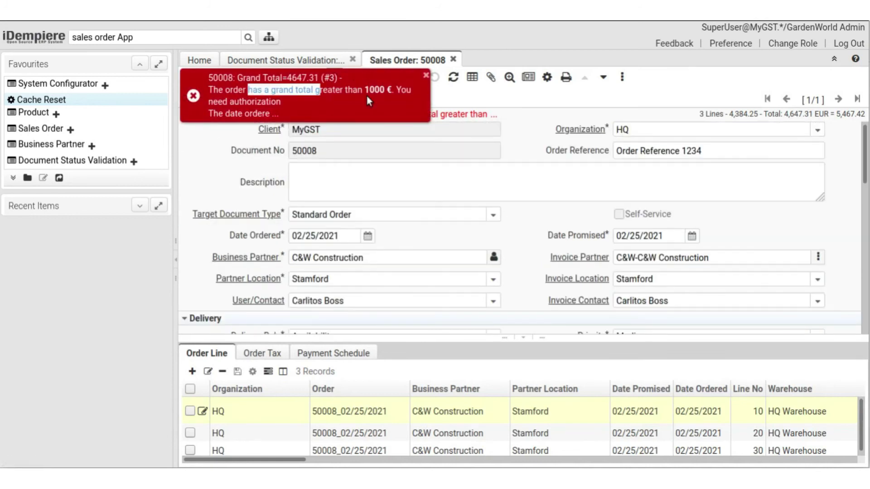
Open the full text of the validation message, read both rule messages, and close it.
left_click(453, 114)
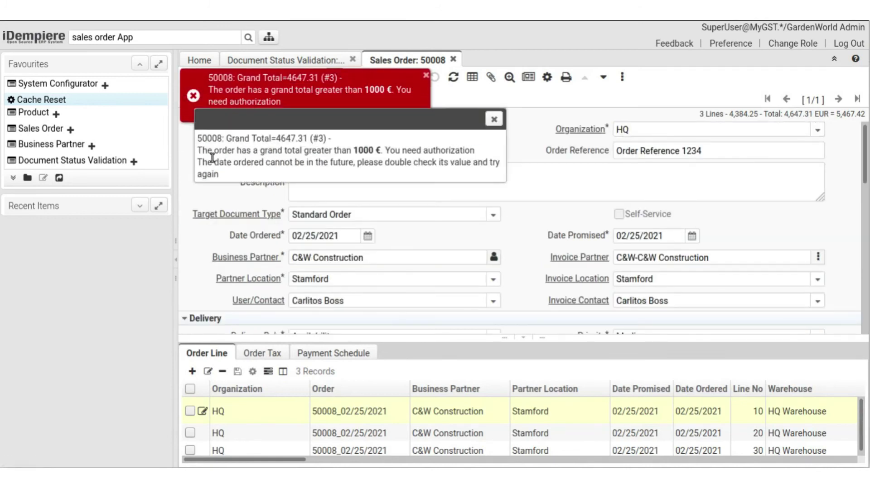
left_click_drag(198, 150, 451, 175)
left_click(482, 156)
left_click(494, 119)
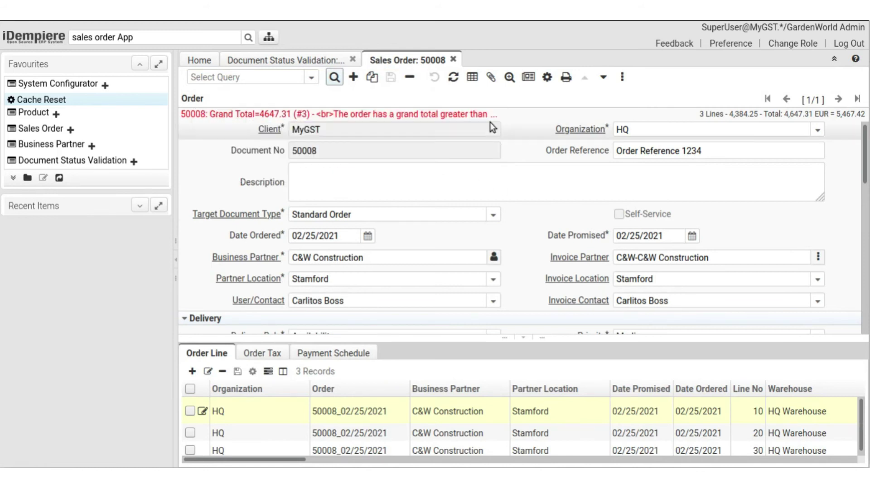
Set the sales order's Date Ordered to 02/16/2021 and save the record.
left_click(367, 236)
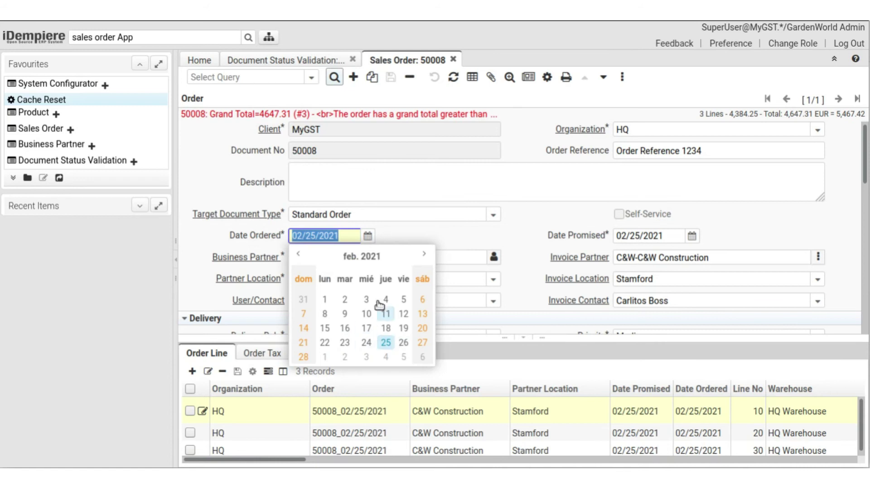
left_click(344, 328)
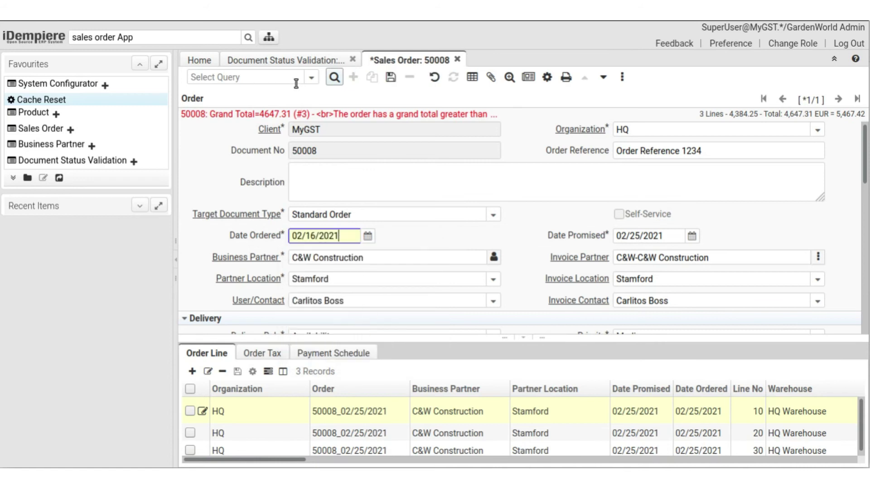
left_click(391, 77)
Try to process the sales order with the Complete document action, then read the full validation message and close it.
scroll(453, 186, "down", 5)
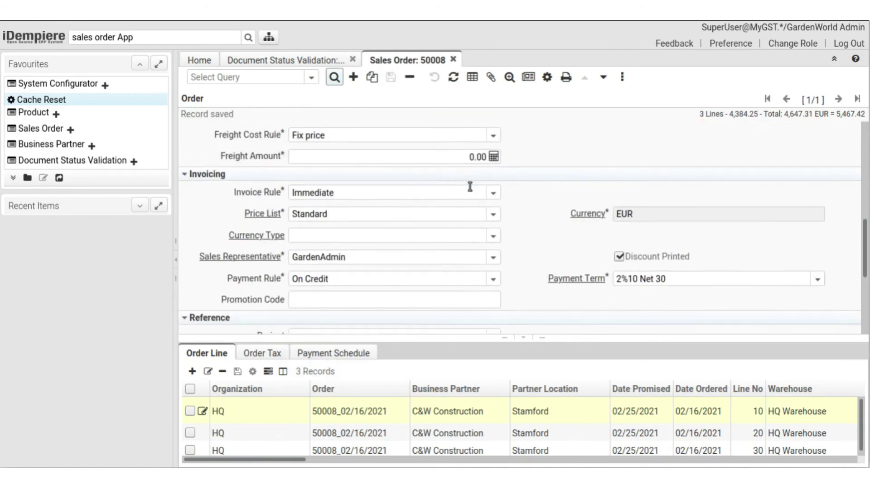
scroll(470, 187, "down", 3)
left_click(720, 280)
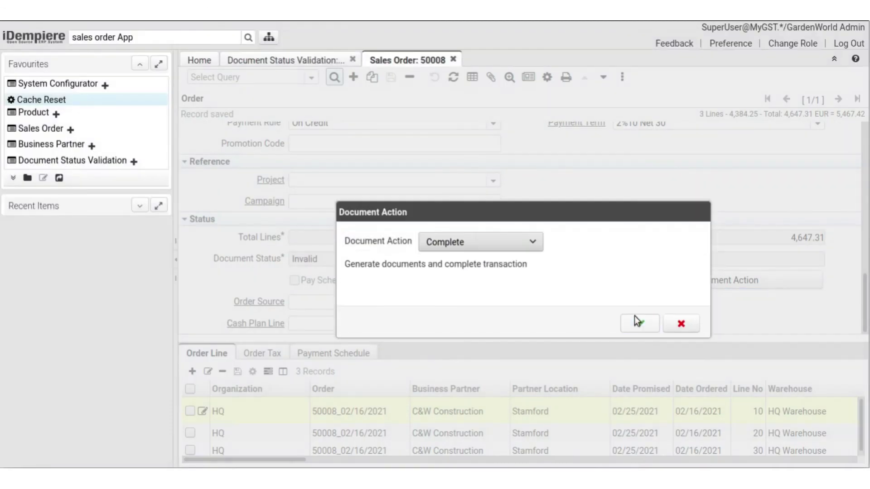
key("Return")
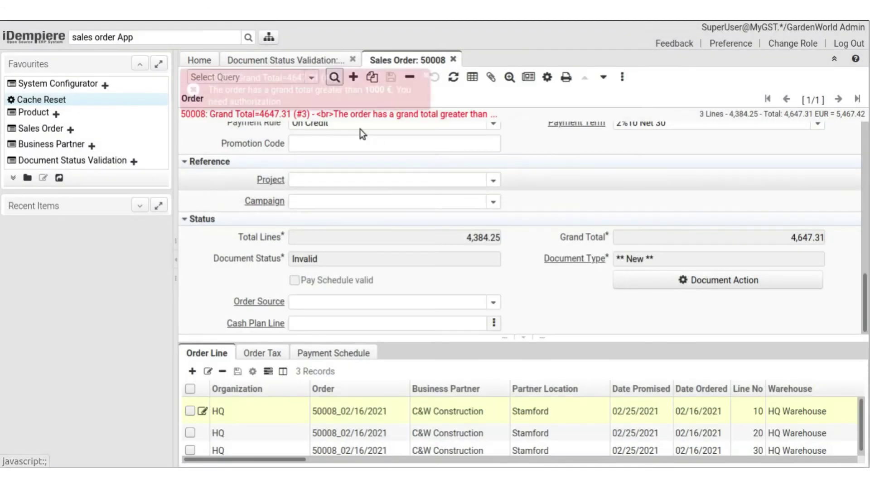
left_click(327, 119)
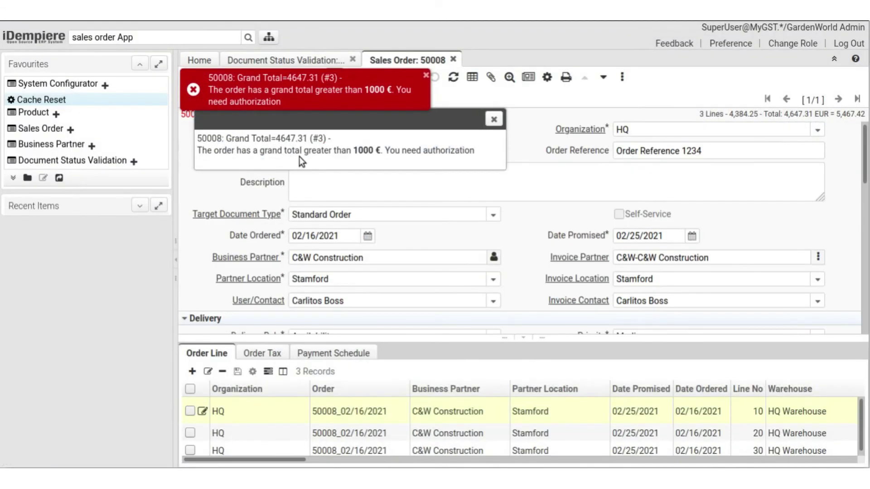
triple_click(323, 151)
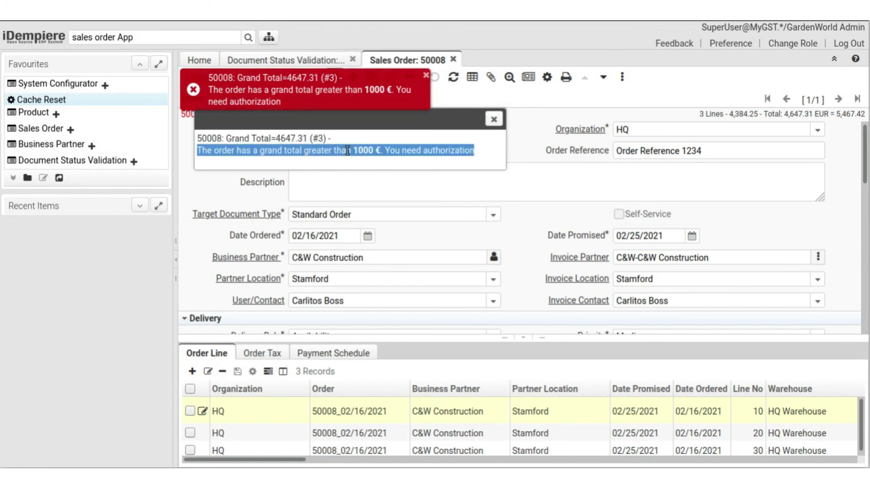
left_click(493, 119)
Find and open Sales Order Approval, mark the C&W Construction order as Approved, save it, and close the approval window.
left_click(191, 37)
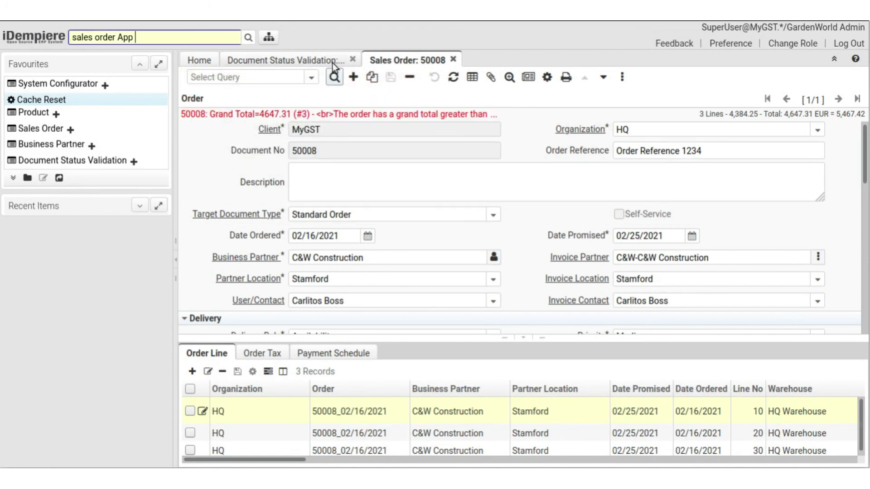
type("ro")
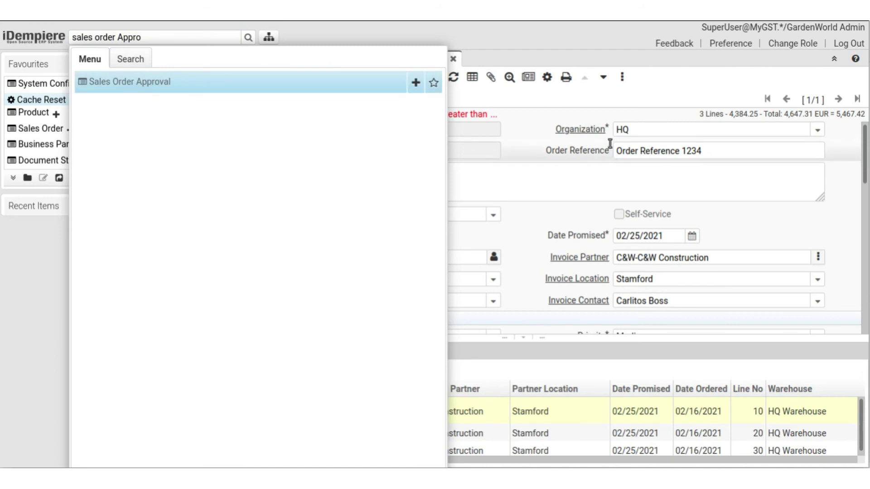
key("Return")
left_click(624, 196)
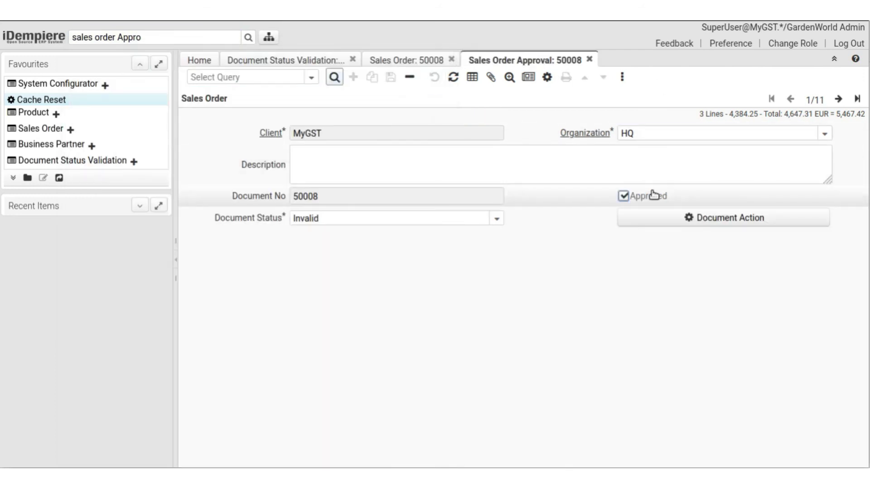
left_click(391, 80)
double_click(338, 197)
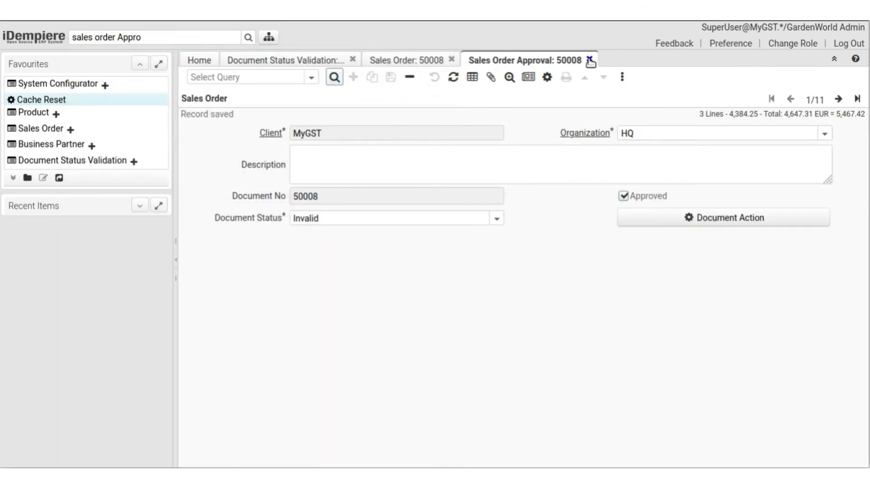
left_click(590, 60)
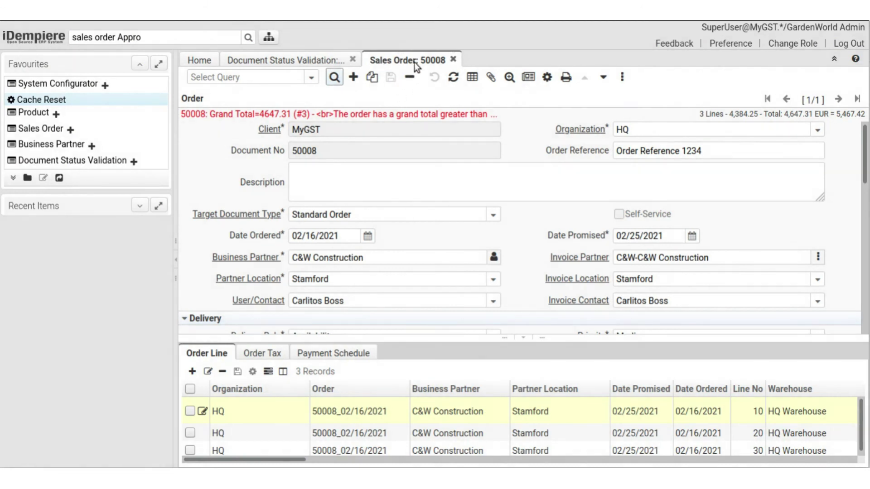
Requery the sales order, process it with the Complete document action, and check its document status.
left_click(454, 78)
scroll(670, 219, "down", 5)
left_click(676, 313)
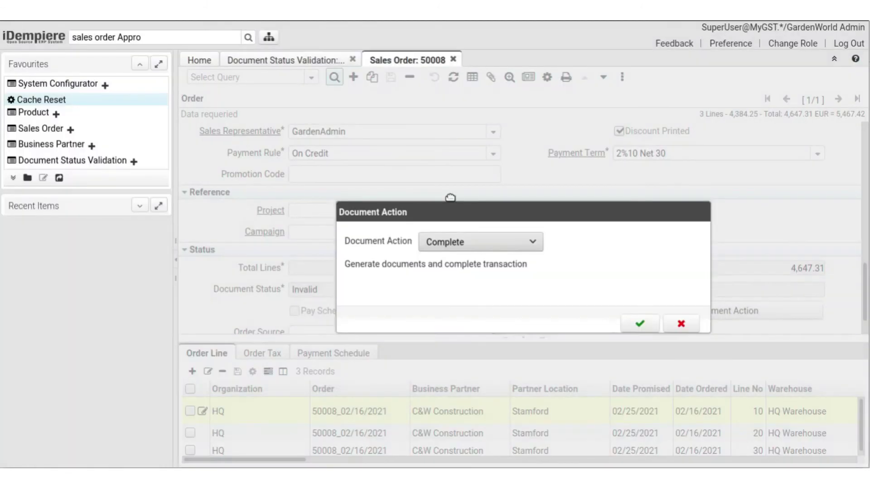
key("Return")
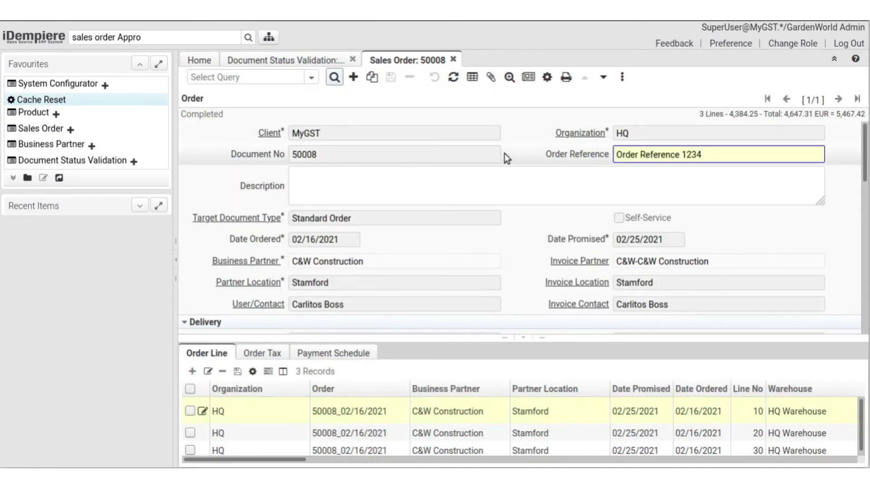
scroll(439, 183, "down", 8)
double_click(353, 259)
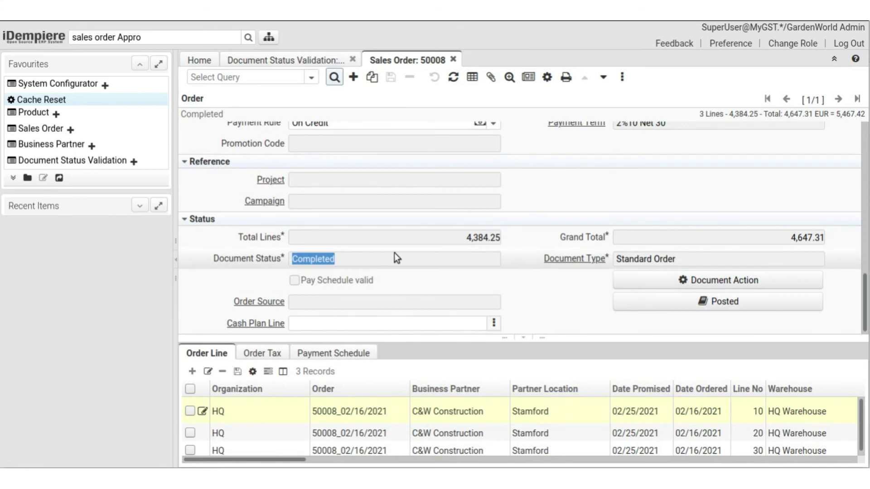
left_click(650, 234)
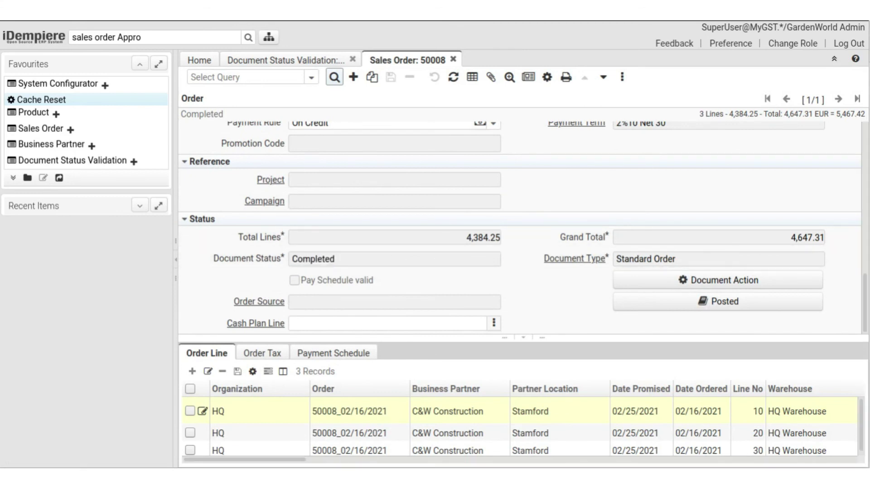